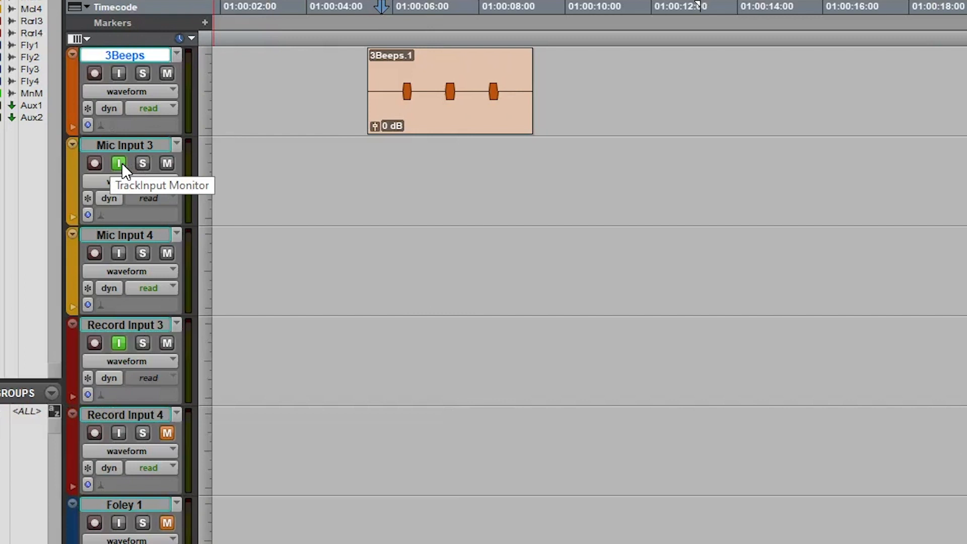
# Enable input monitoring on the Mic Input 3 and Record Input 3 tracks.
pyautogui.click(119, 163)
pyautogui.click(120, 162)
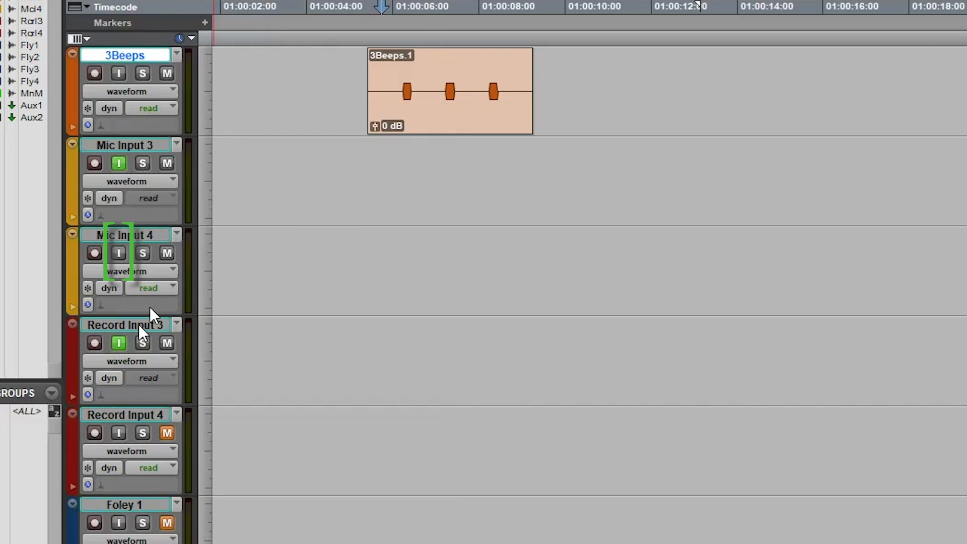
pyautogui.click(117, 342)
pyautogui.click(118, 343)
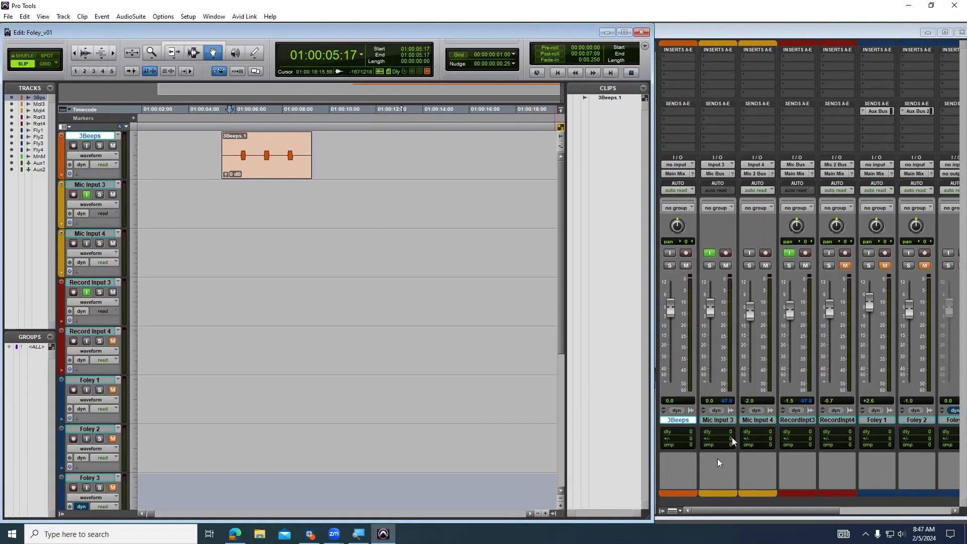
# Assign interface Input 3 (Mono) to the Mic Input 3 track and interface Input 4 (Mono) to the Mic Input 4 track.
pyautogui.click(717, 420)
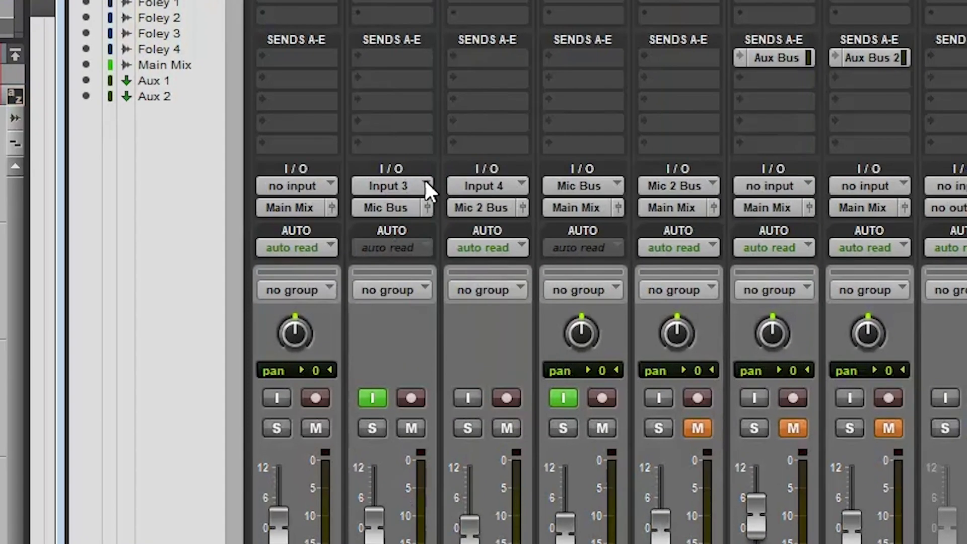
pyautogui.click(730, 163)
pyautogui.moveTo(503, 254)
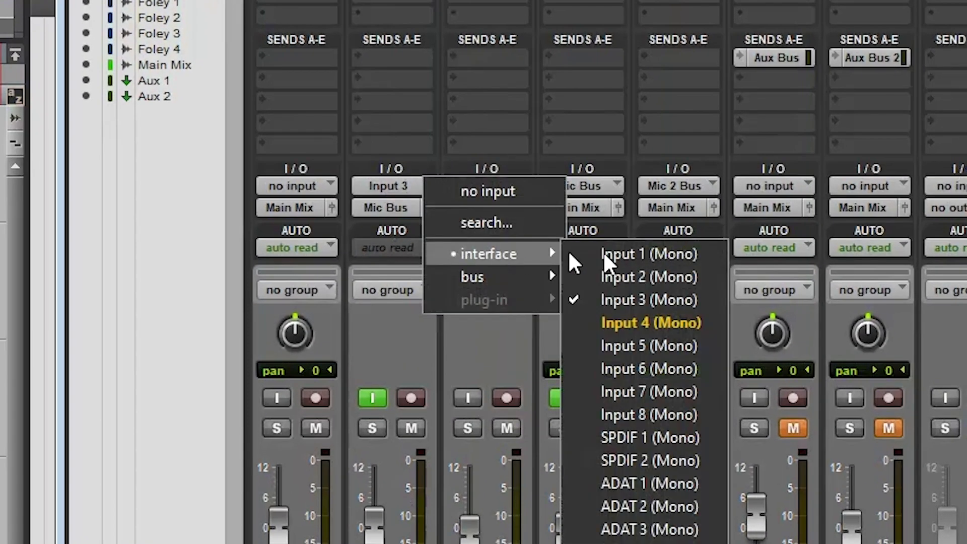
pyautogui.click(649, 299)
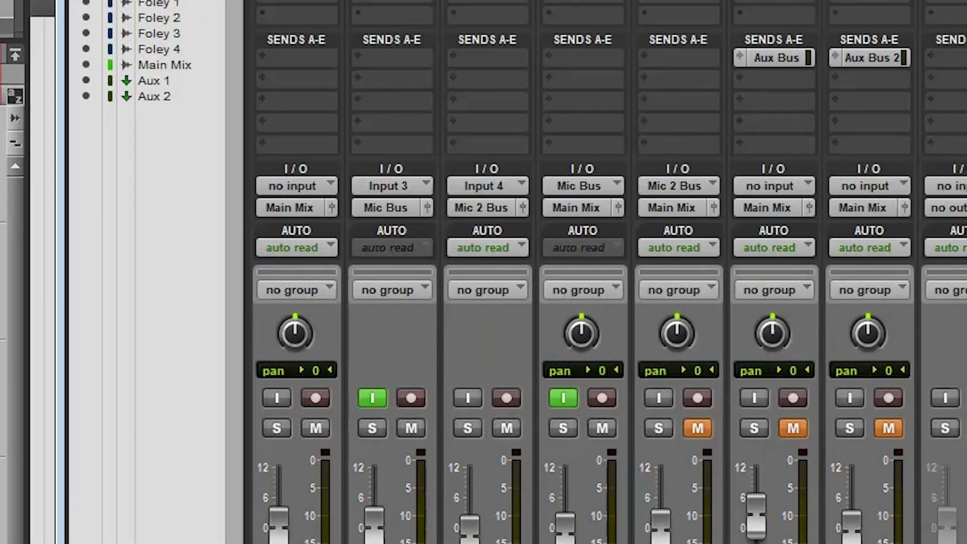
pyautogui.click(513, 182)
pyautogui.moveTo(584, 254)
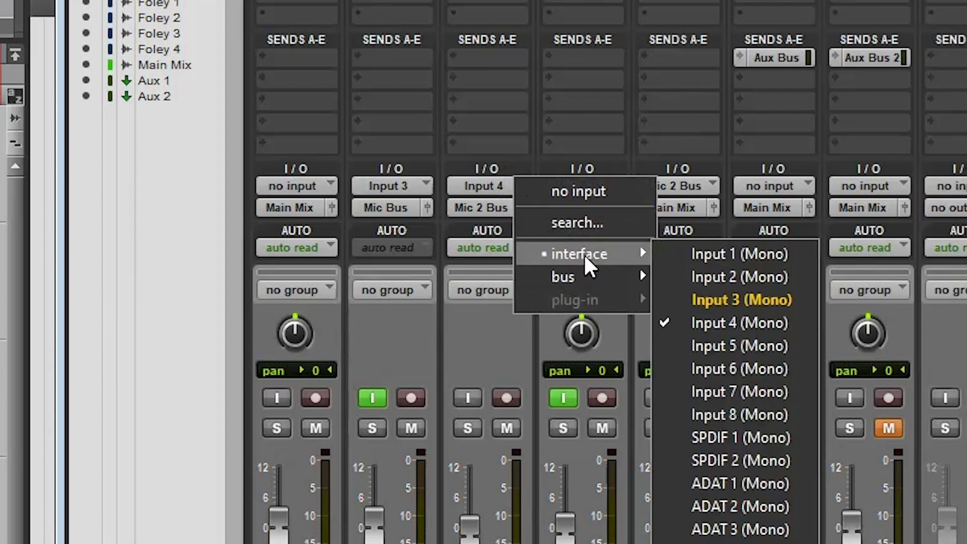
pyautogui.click(730, 326)
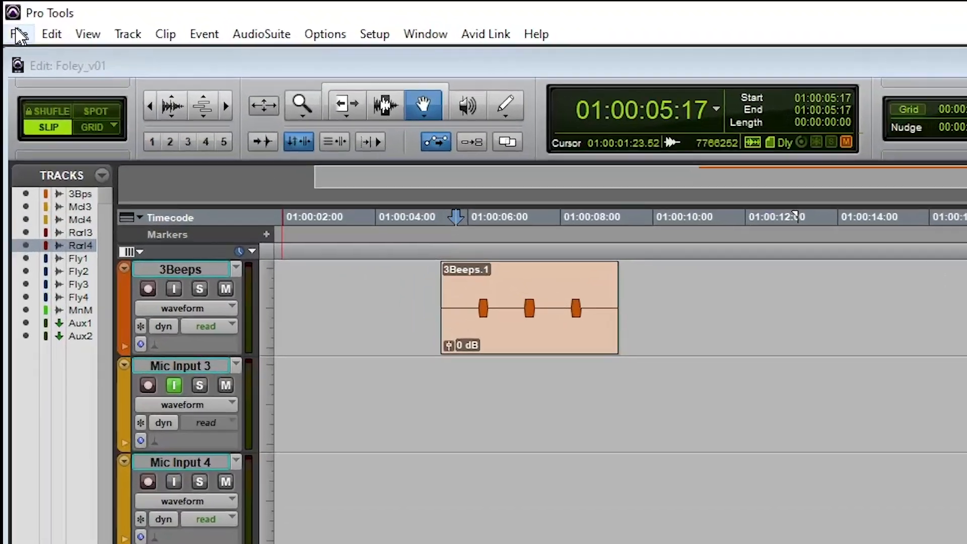
# Start a video import and browse the media drive to the Practice Foley folder within 06_Exports, AAF Exports.
pyautogui.click(15, 15)
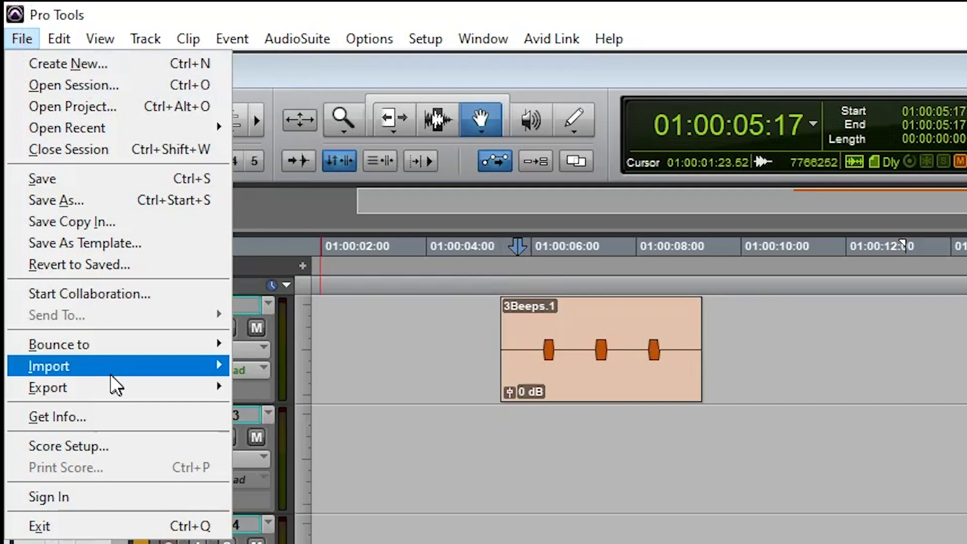
pyautogui.moveTo(110, 374)
pyautogui.click(324, 437)
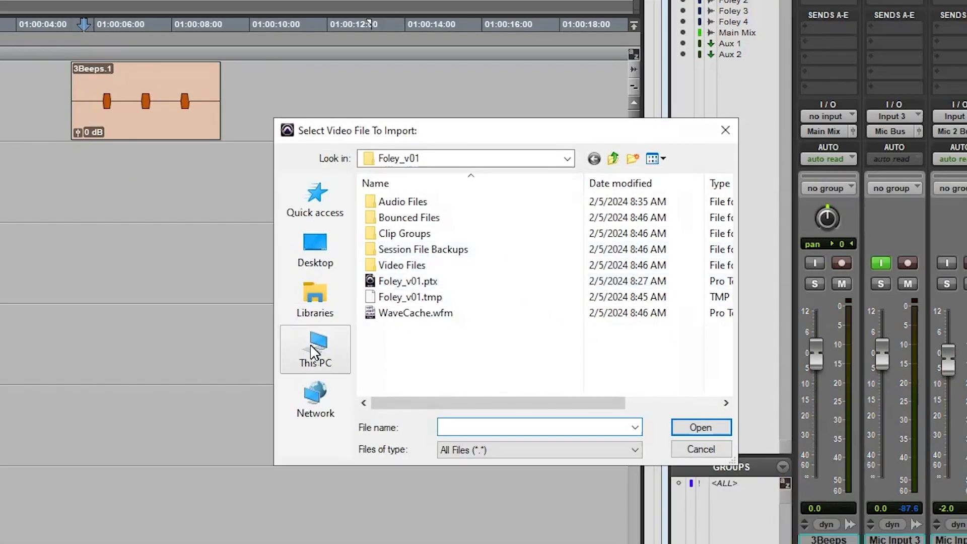
pyautogui.click(313, 347)
pyautogui.doubleClick(464, 382)
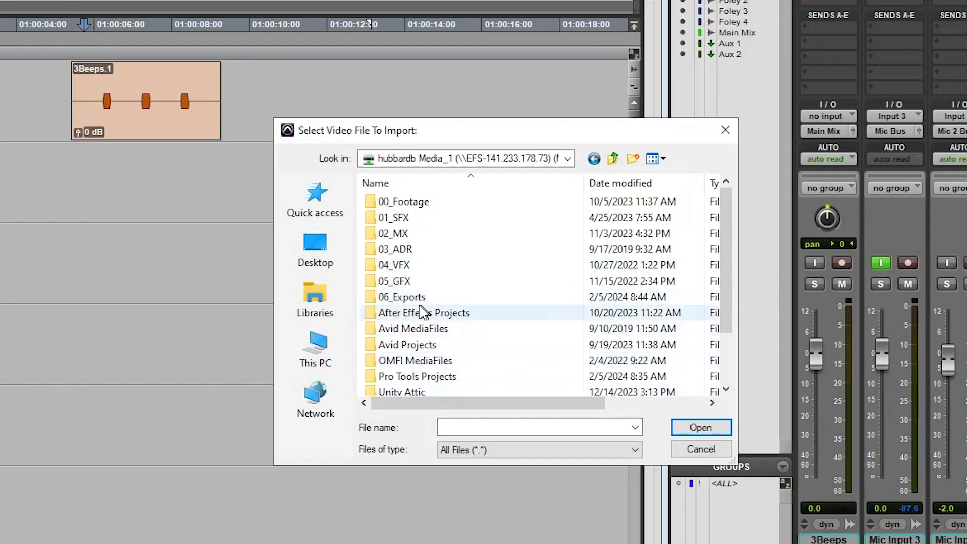
pyautogui.doubleClick(401, 297)
pyautogui.click(402, 236)
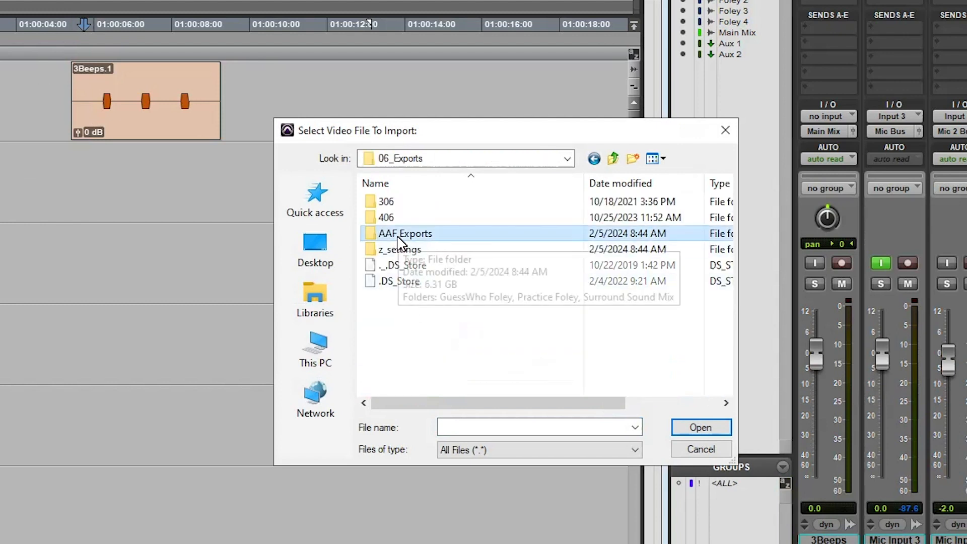
pyautogui.doubleClick(400, 235)
pyautogui.click(467, 220)
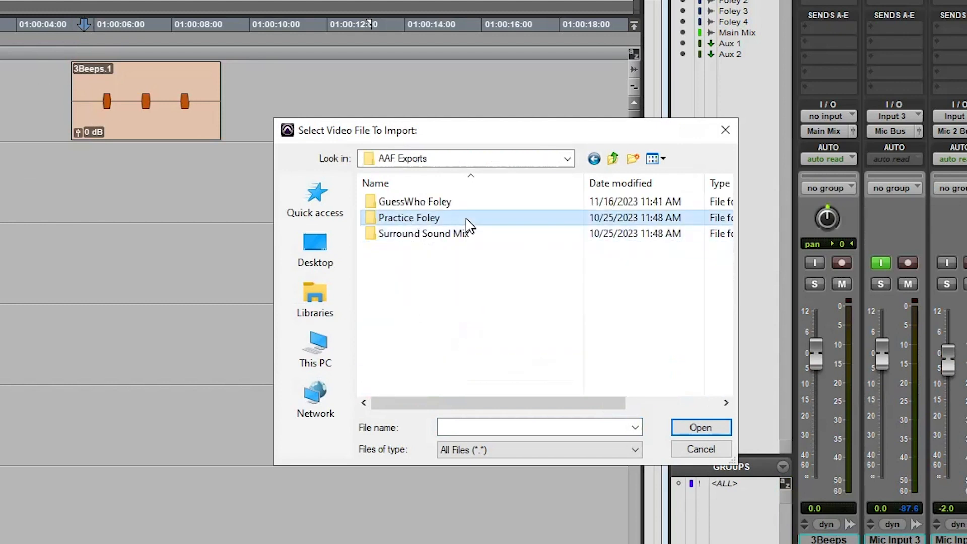
pyautogui.doubleClick(468, 222)
# Import NewOpening.Exporte6EB268B9V.mxf from folder 1 under Avid MediaFiles, placing the video at Session Start.
pyautogui.click(413, 218)
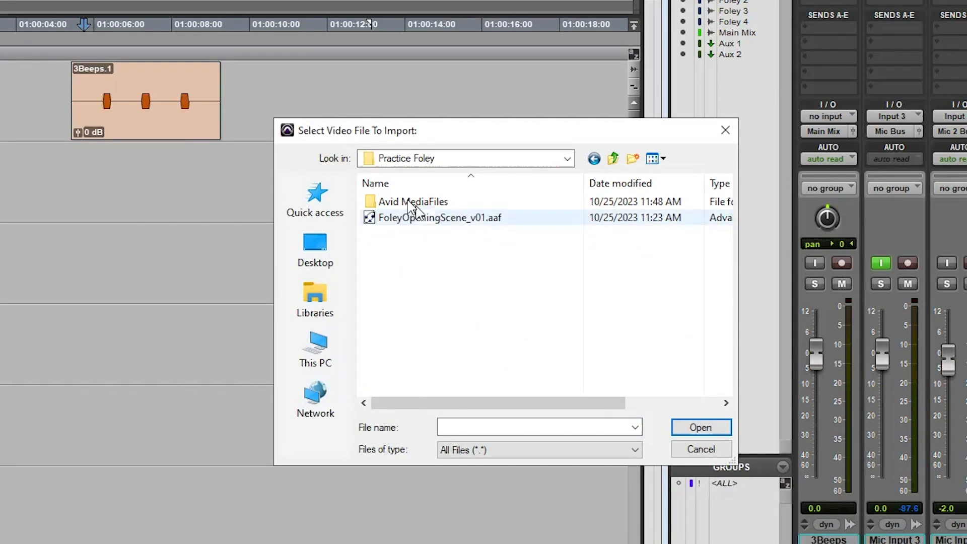
pyautogui.doubleClick(409, 204)
pyautogui.click(395, 208)
pyautogui.doubleClick(394, 207)
pyautogui.doubleClick(389, 210)
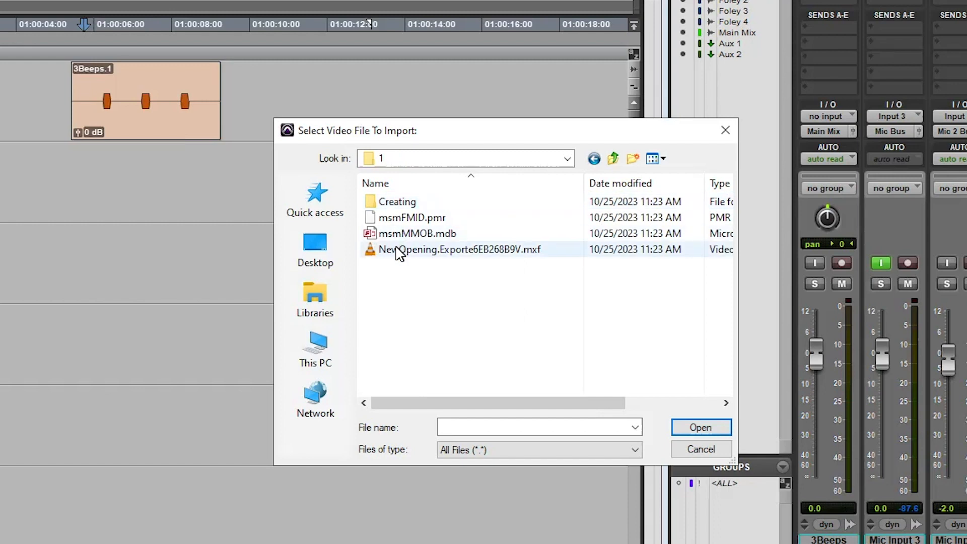
pyautogui.click(399, 253)
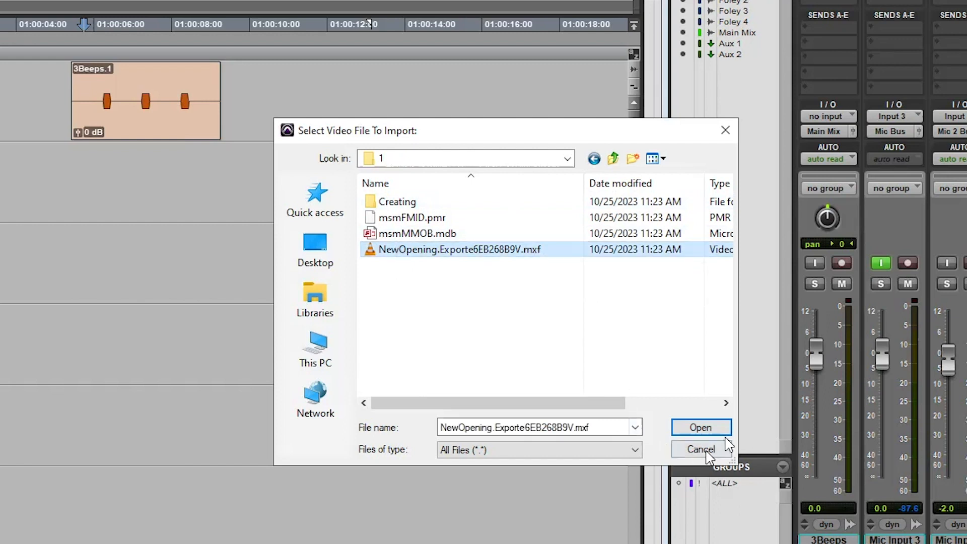
pyautogui.click(711, 428)
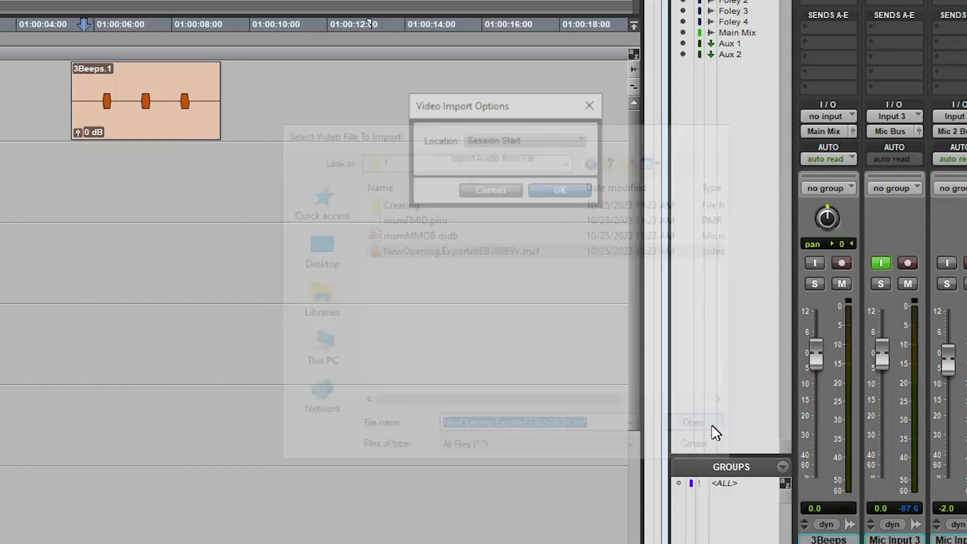
pyautogui.click(574, 191)
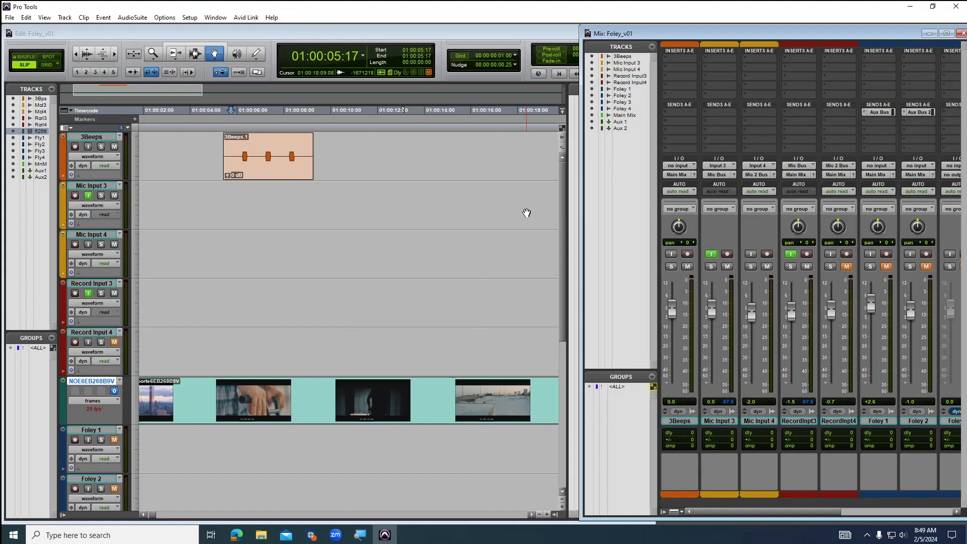
# Add a marker named "Cue 1" at 01:00:07:17 with the comment "Footsteps in locker room".
pyautogui.moveTo(225, 141); pyautogui.dragTo(319, 144)
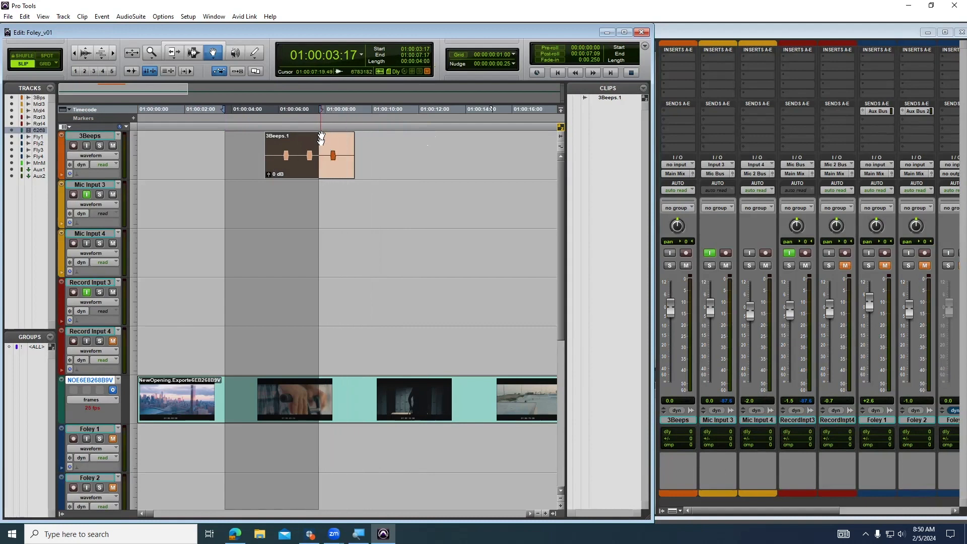
pyautogui.click(319, 144)
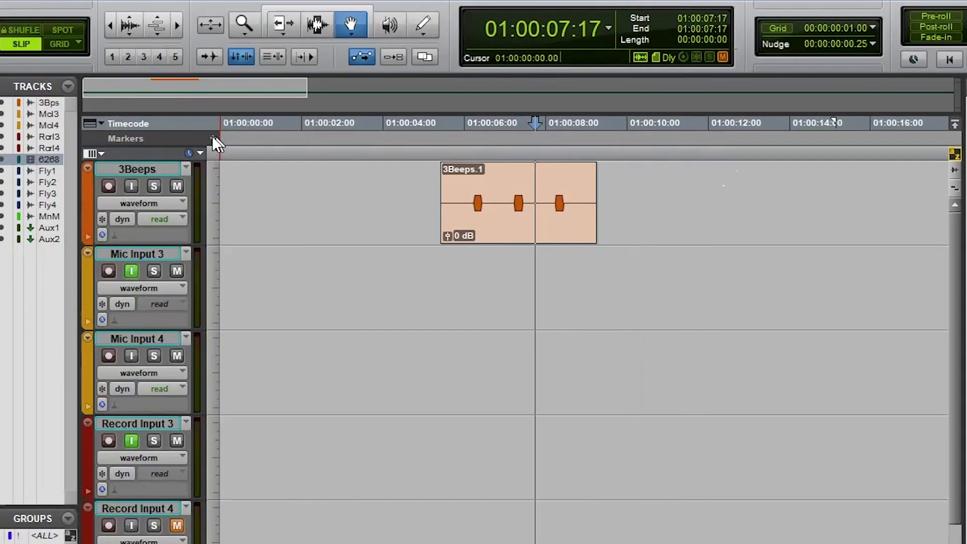
pyautogui.click(133, 118)
pyautogui.write('Cue ')
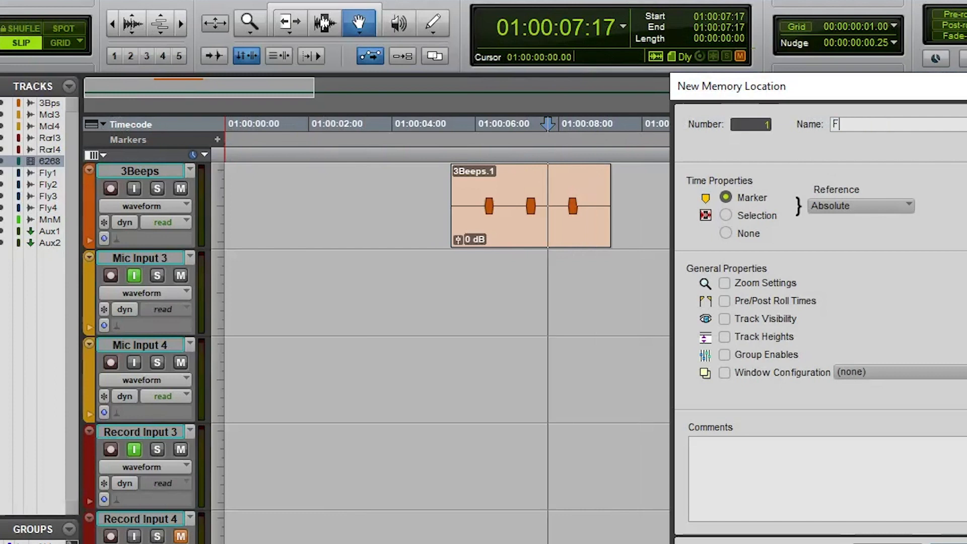
pyautogui.write('1')
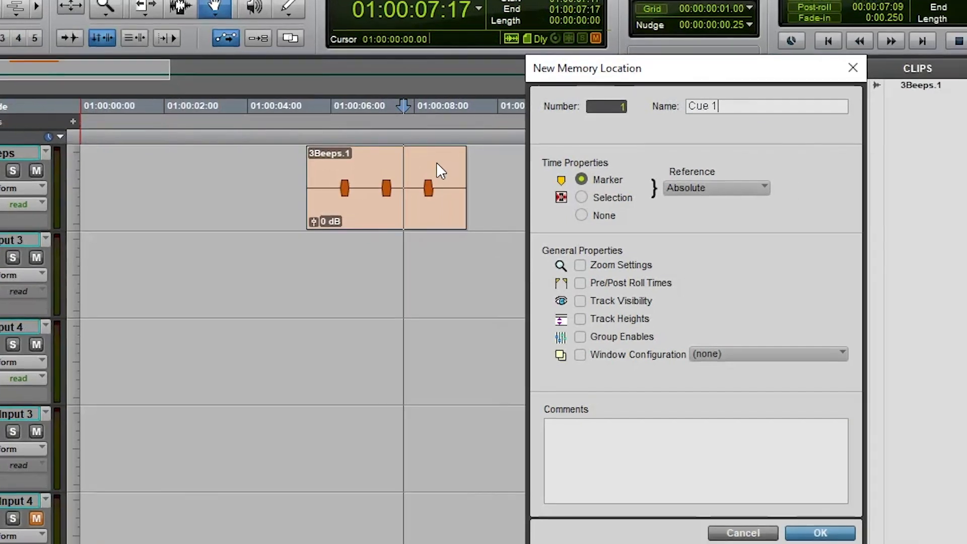
pyautogui.click(495, 433)
pyautogui.write('Fo')
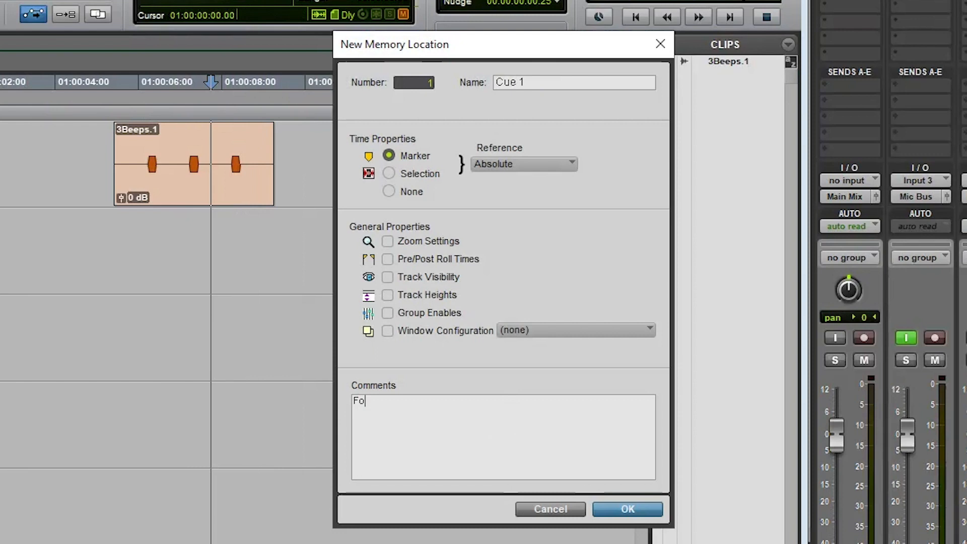
pyautogui.write('otsteps in locker Room')
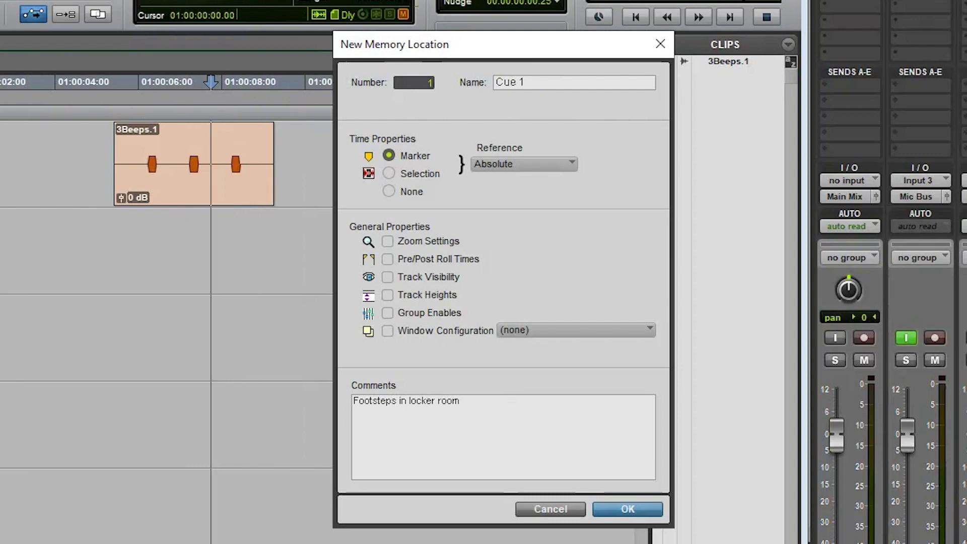
pyautogui.click(630, 507)
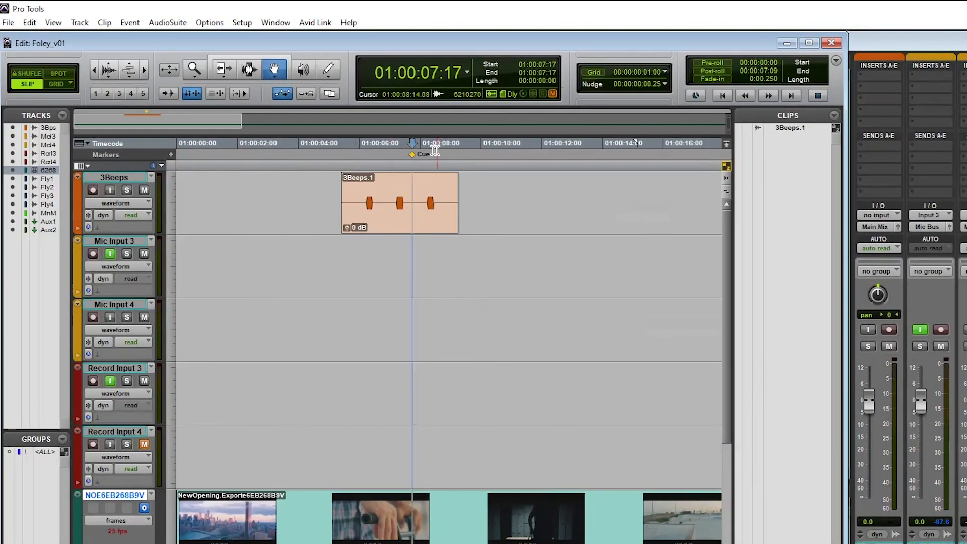
# Review the Cue 1 marker's properties and comment without changing them.
pyautogui.doubleClick(413, 156)
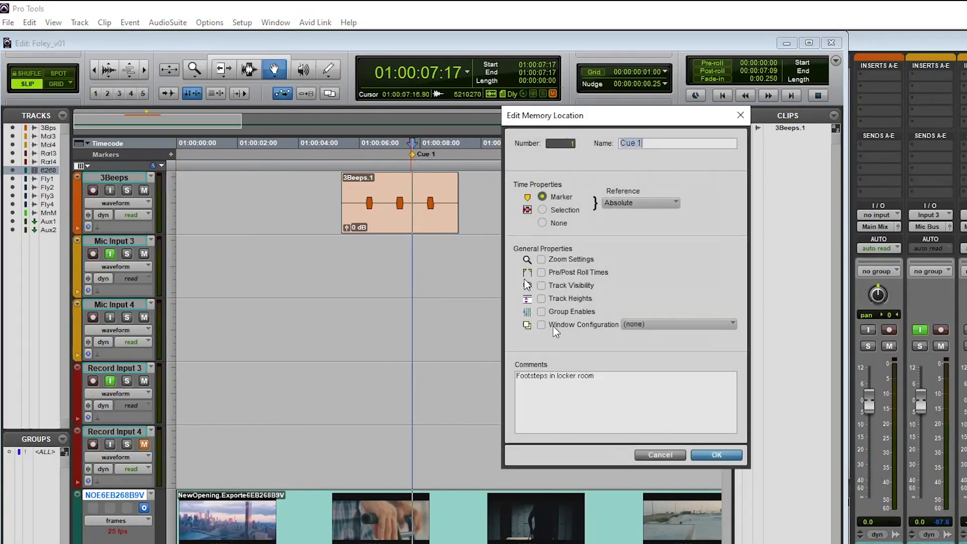
pyautogui.click(664, 455)
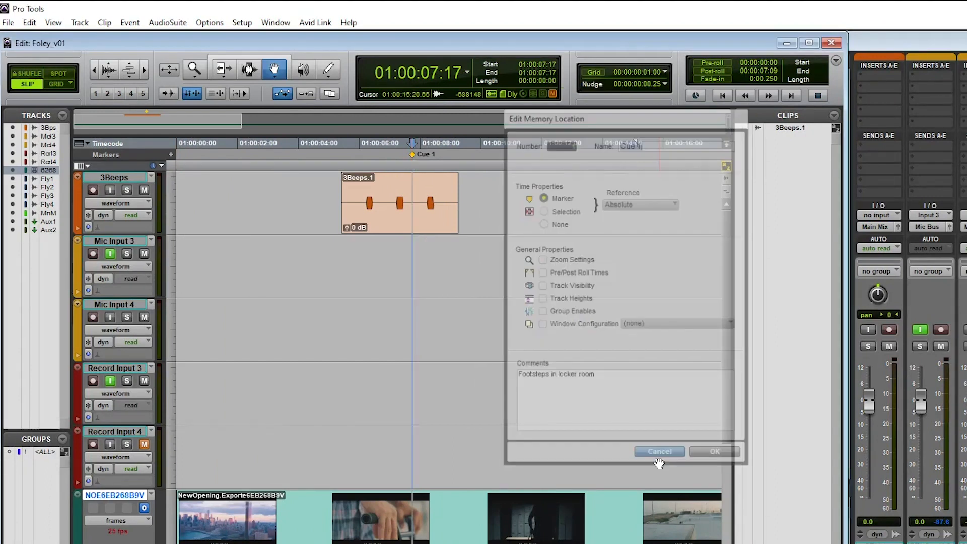
# Move the 3Beeps clip so it ends at the Cue 1 marker, and place the playback cursor at the clip's start.
pyautogui.moveTo(430, 224); pyautogui.dragTo(382, 225)
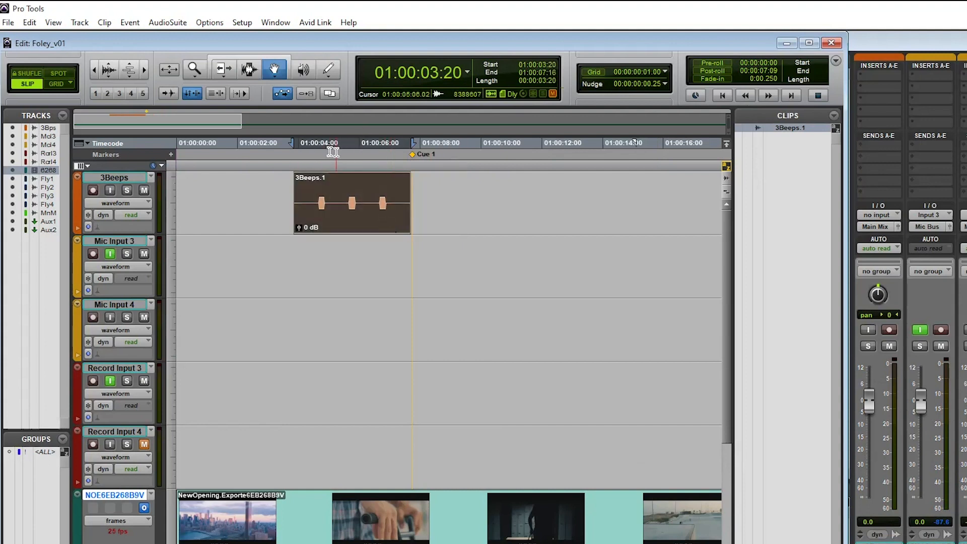
pyautogui.click(293, 160)
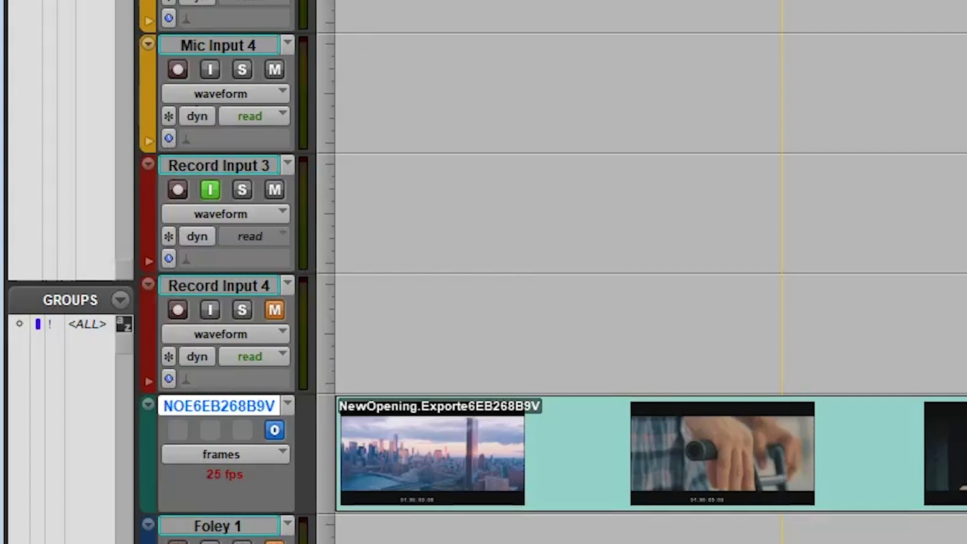
# Arm the Record Input 3 track and record a take of about 8 seconds from 01:00:03:20.
pyautogui.click(176, 187)
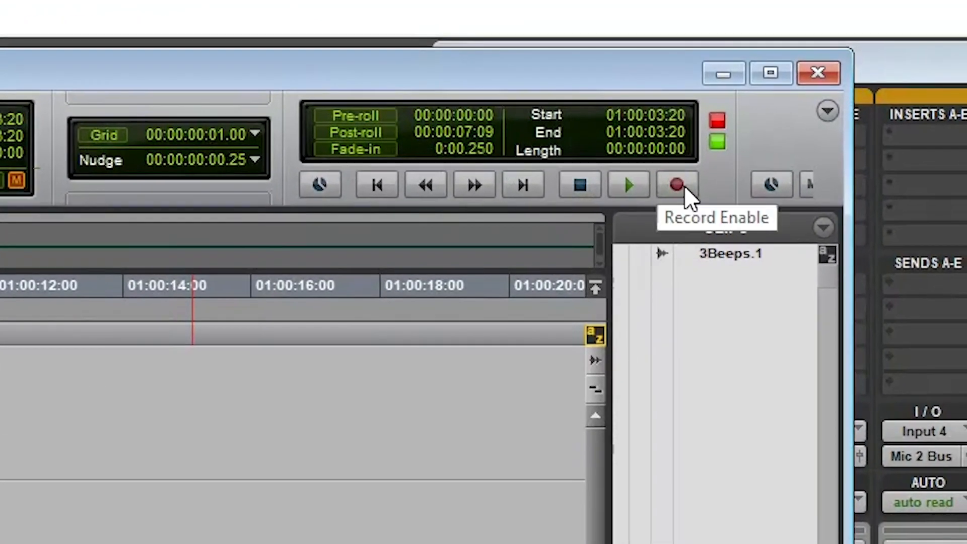
pyautogui.click(748, 156)
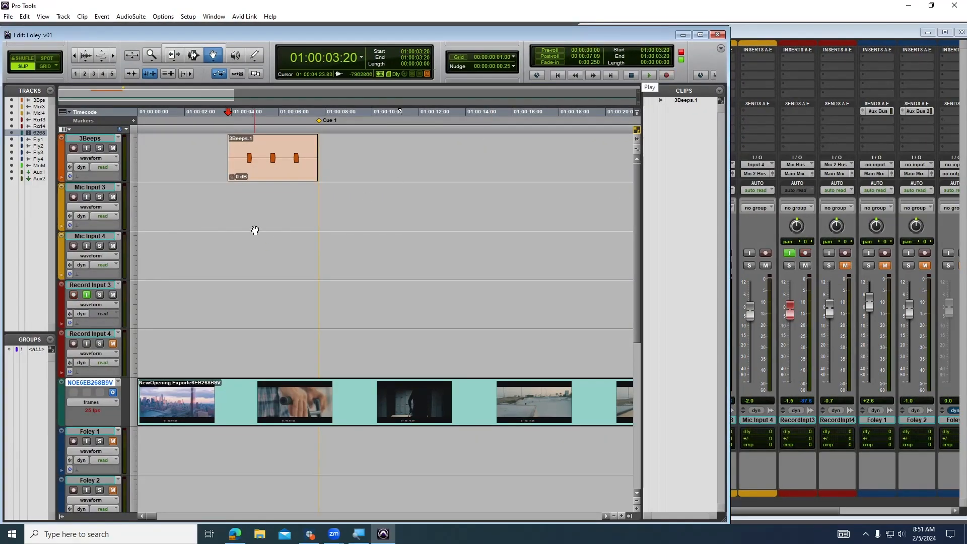
pyautogui.press('space')
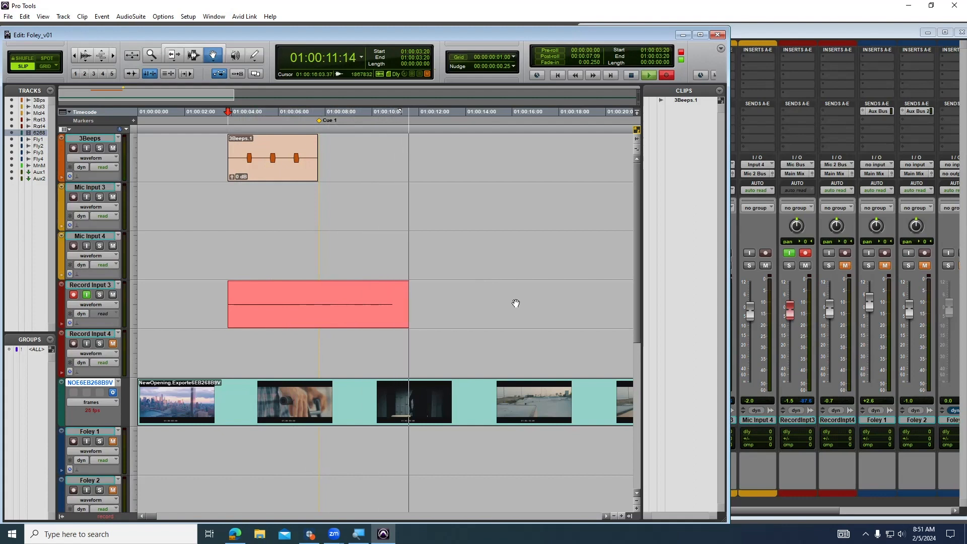
pyautogui.press('space')
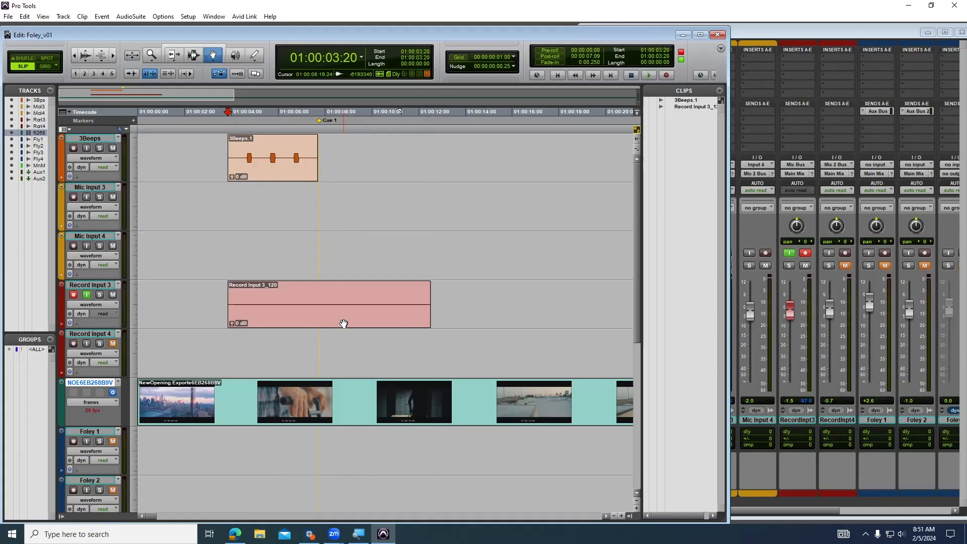
# Rename the recorded clip and its disk file as "Cue 1 Footsteps LockerRoom".
pyautogui.click(343, 323)
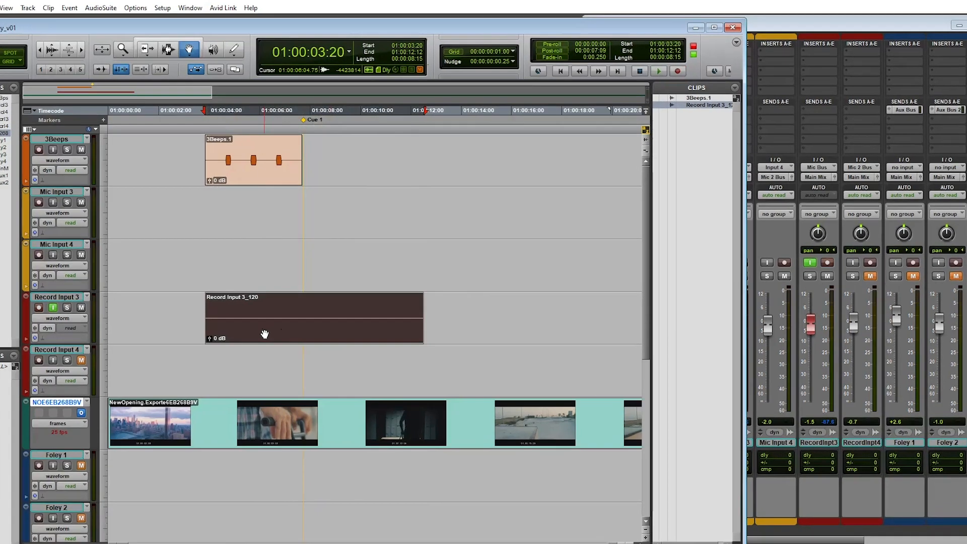
pyautogui.doubleClick(286, 320)
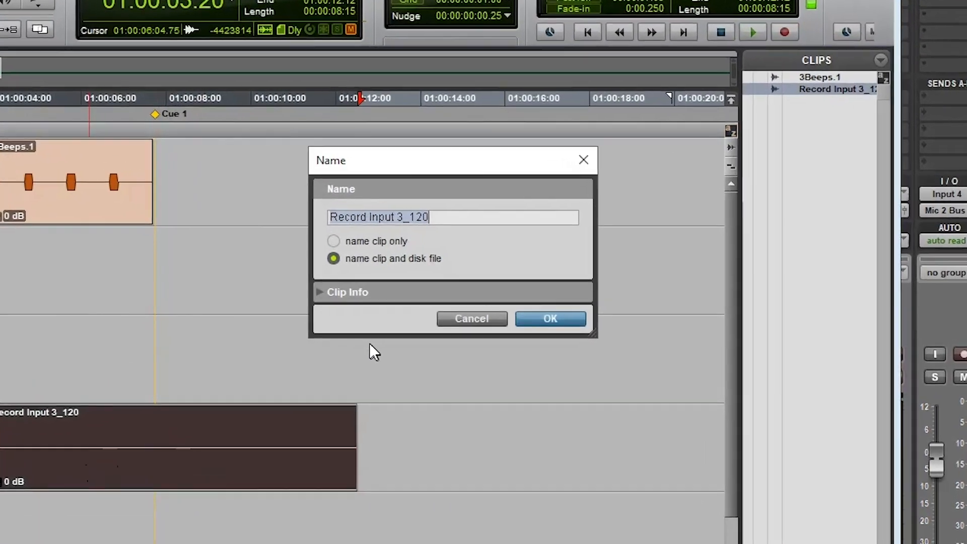
pyautogui.write('Cue 1 Foot')
pyautogui.write('steps Locker')
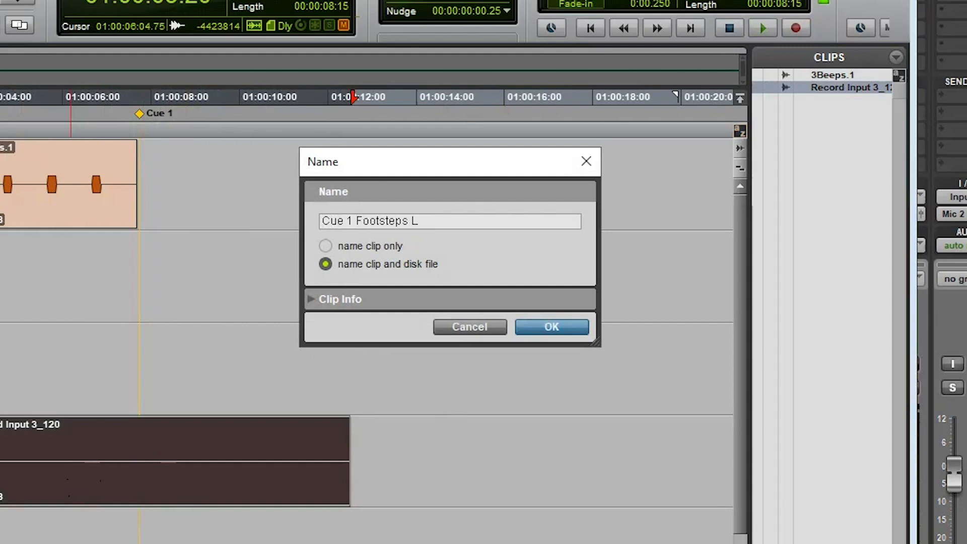
pyautogui.write('Room')
pyautogui.press('Return')
# Move the renamed footsteps clip to the Foley 1 track, starting at the Cue 1 marker.
pyautogui.click(429, 351)
pyautogui.moveTo(429, 351); pyautogui.dragTo(430, 445)
pyautogui.scroll(-6, 423, 362)
pyautogui.scroll(3, 409, 334)
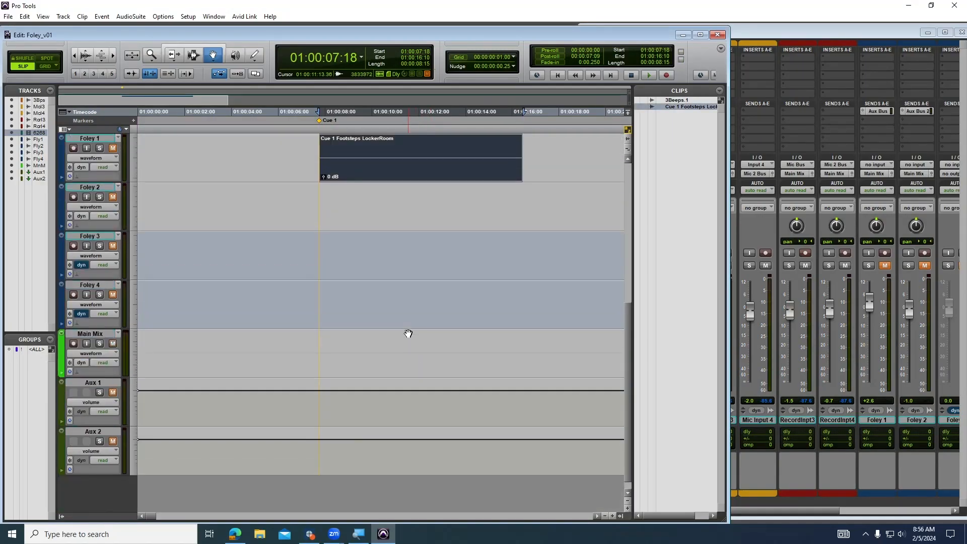